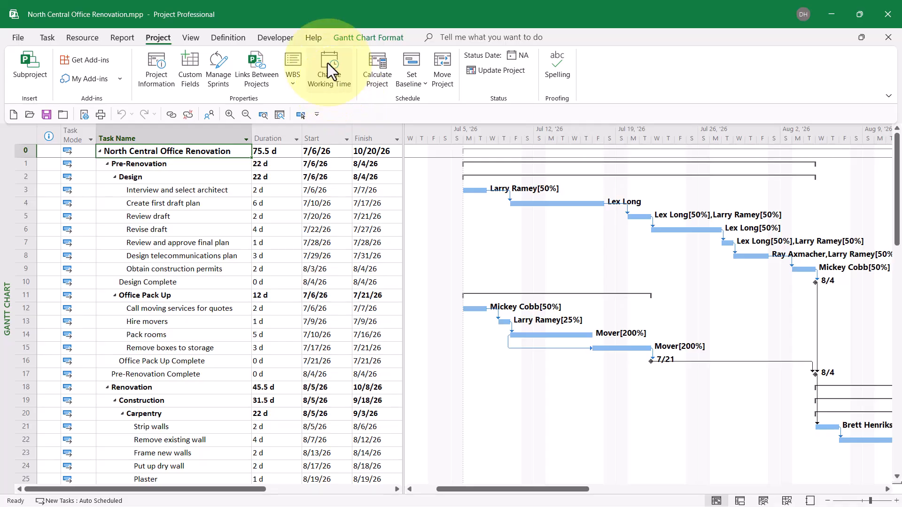
Step: Create a new base calendar named "7x8 Work Week" that is not a copy of an existing calendar
click(328, 63)
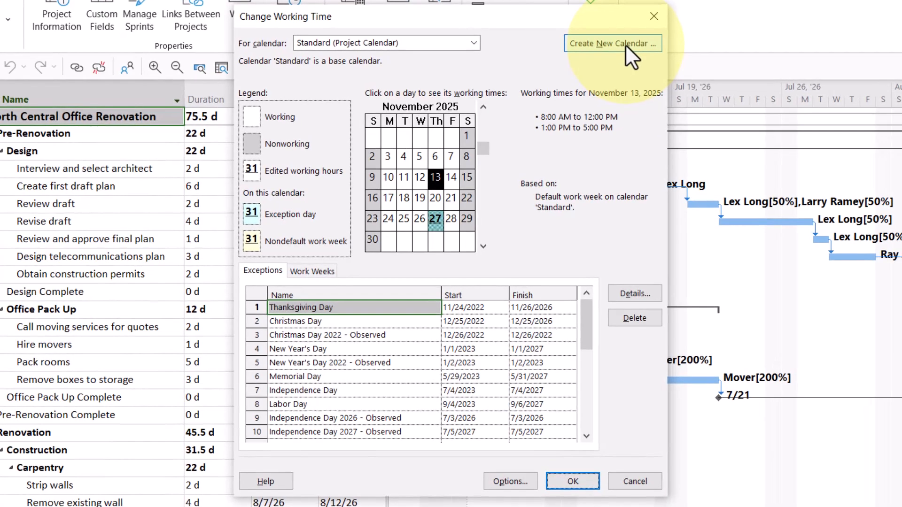
click(625, 45)
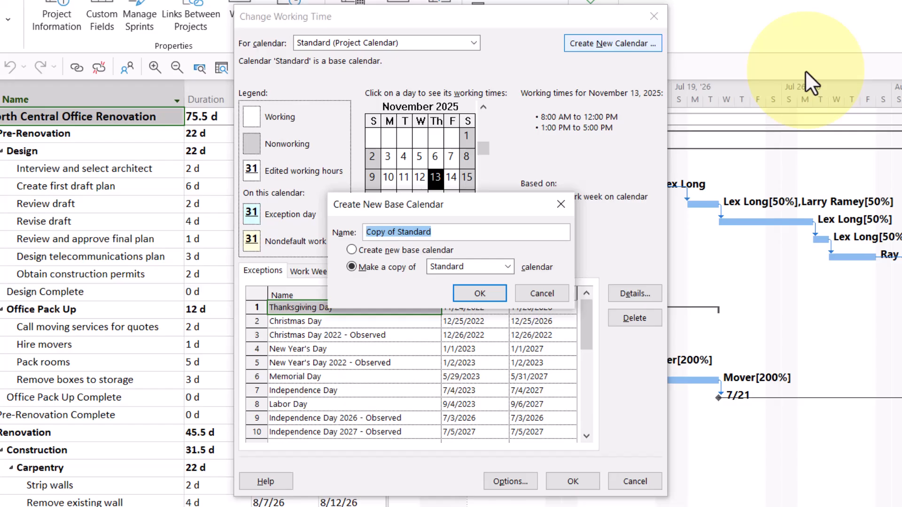
text(7x8 Work Week)
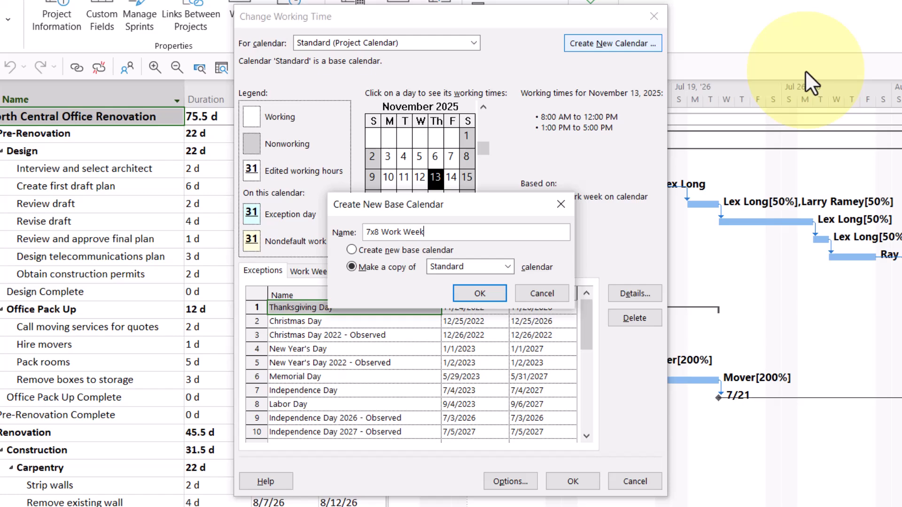
click(410, 250)
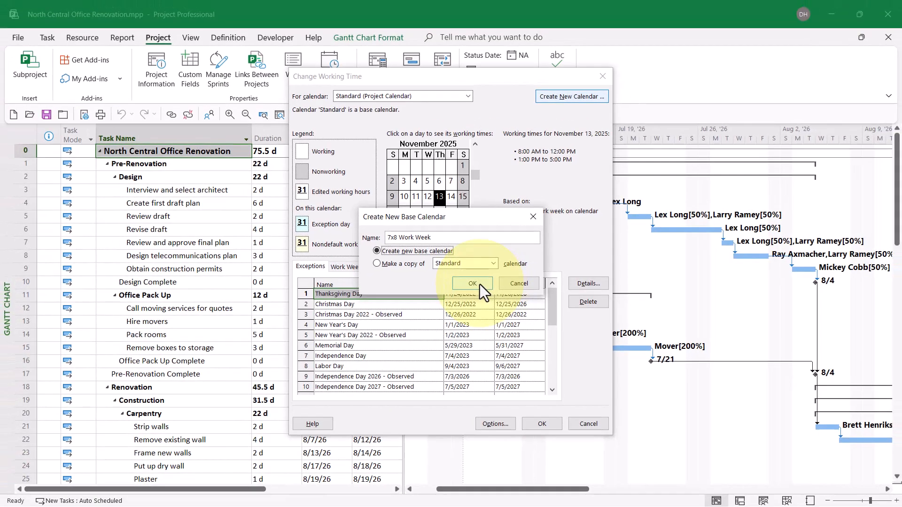
click(480, 284)
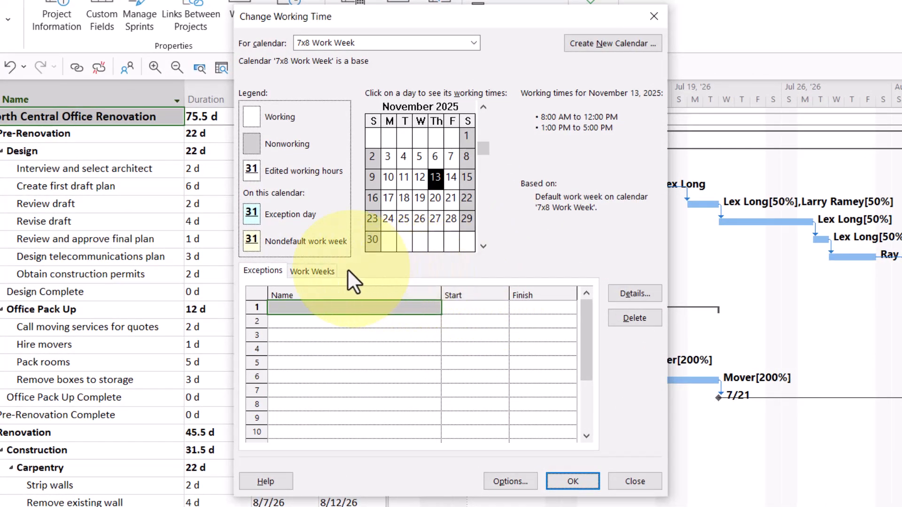
Step: In the new calendar's default work week details, switch Sunday and Saturday to specific working times
click(313, 272)
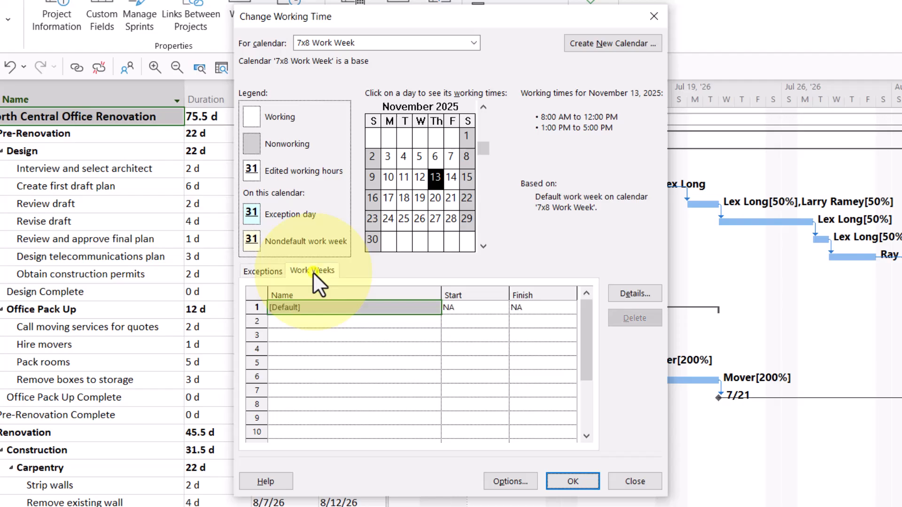
click(342, 305)
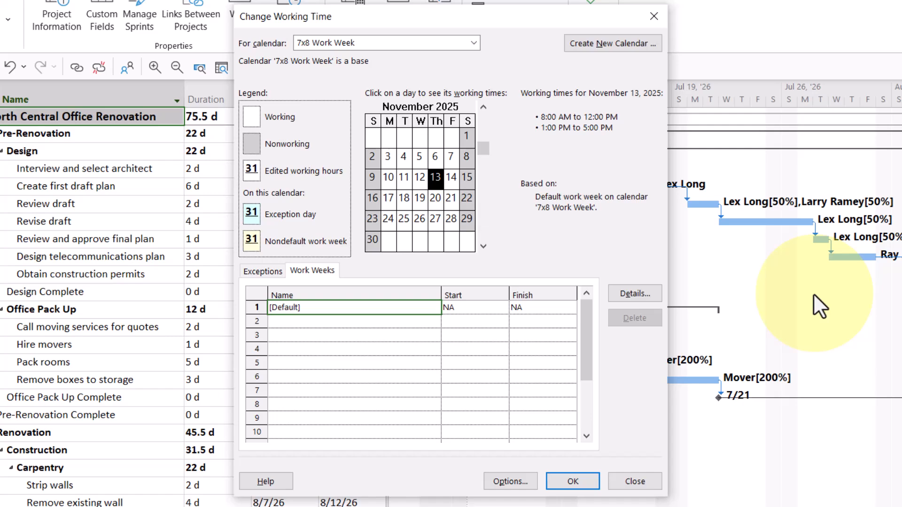
click(649, 299)
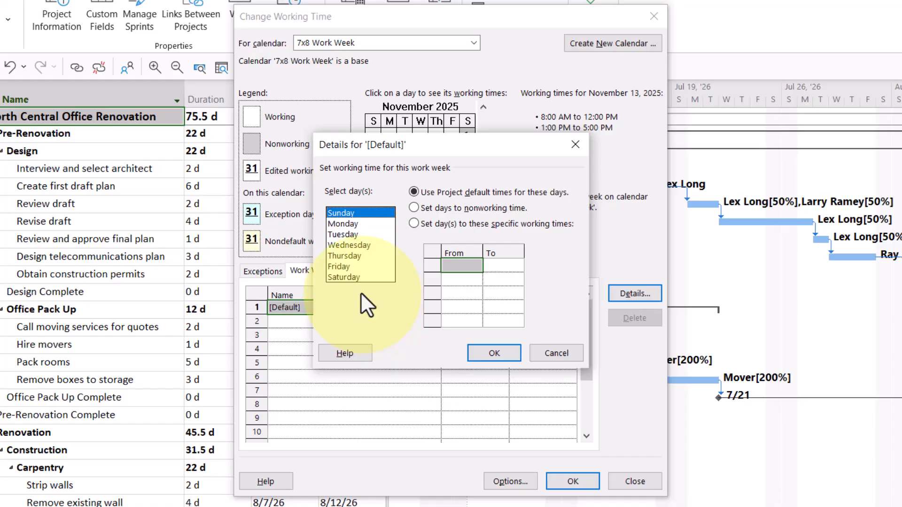
ctrl+click(357, 278)
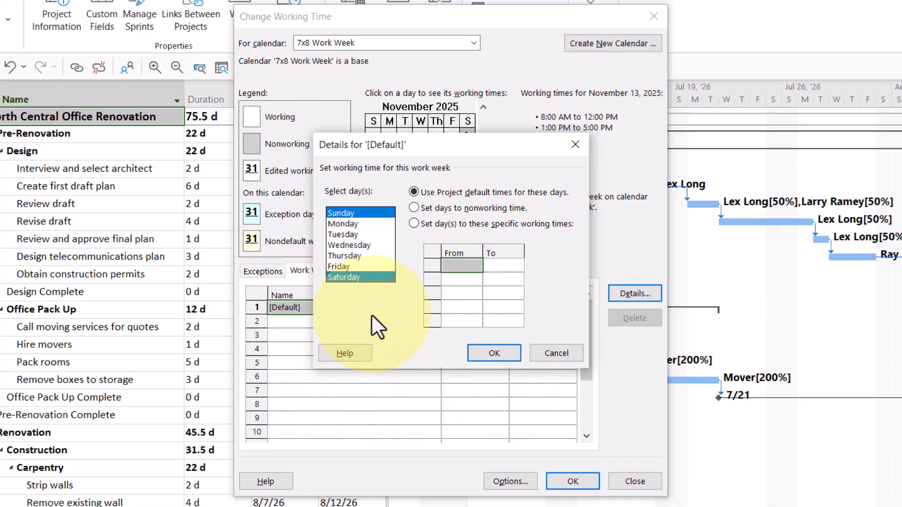
click(414, 223)
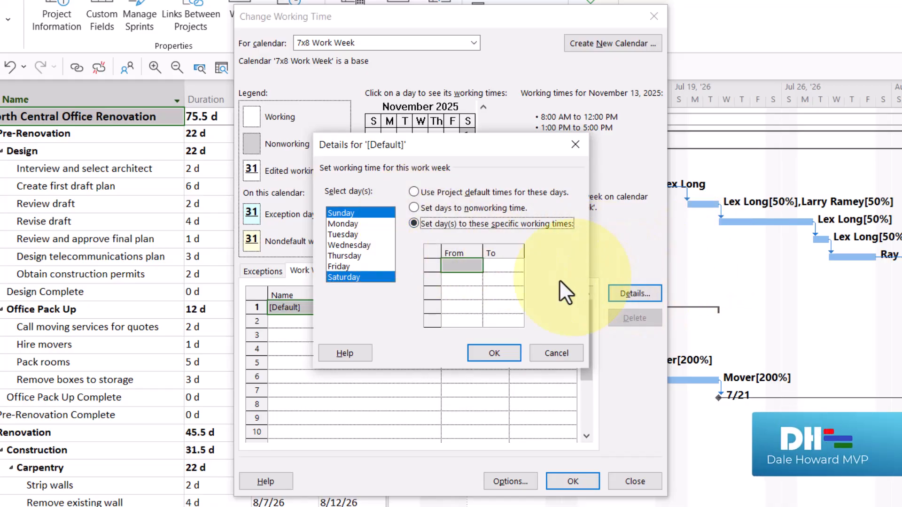
Step: Enter a first working period from 8:00 AM to 12:00 PM for Sunday and Saturday
click(463, 266)
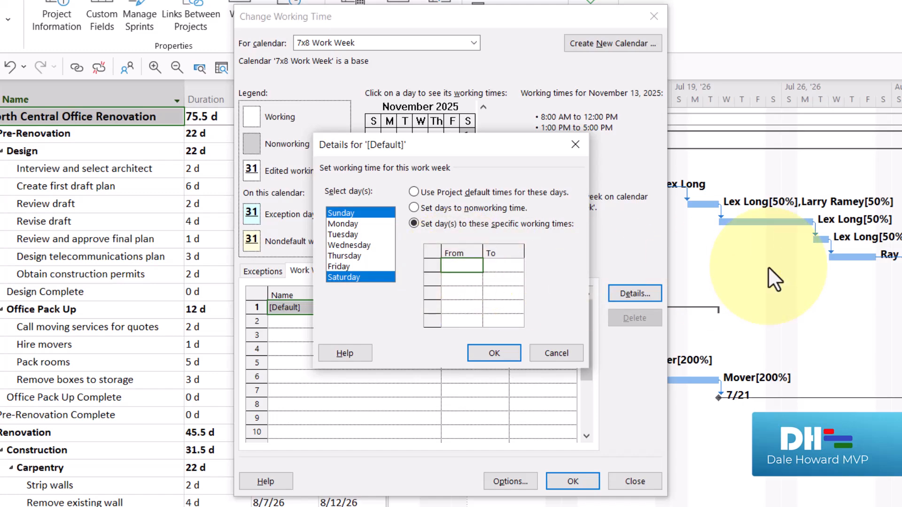
text(8:)
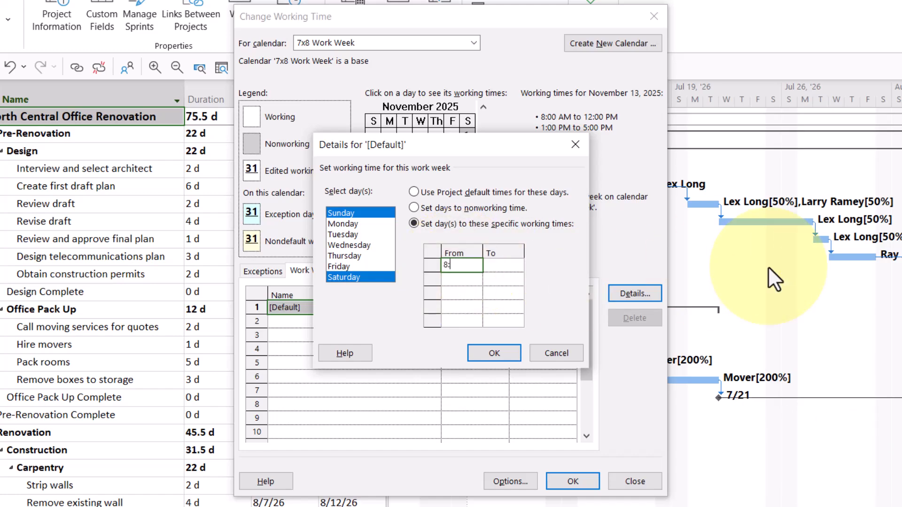
text(00 AM)
key(Tab)
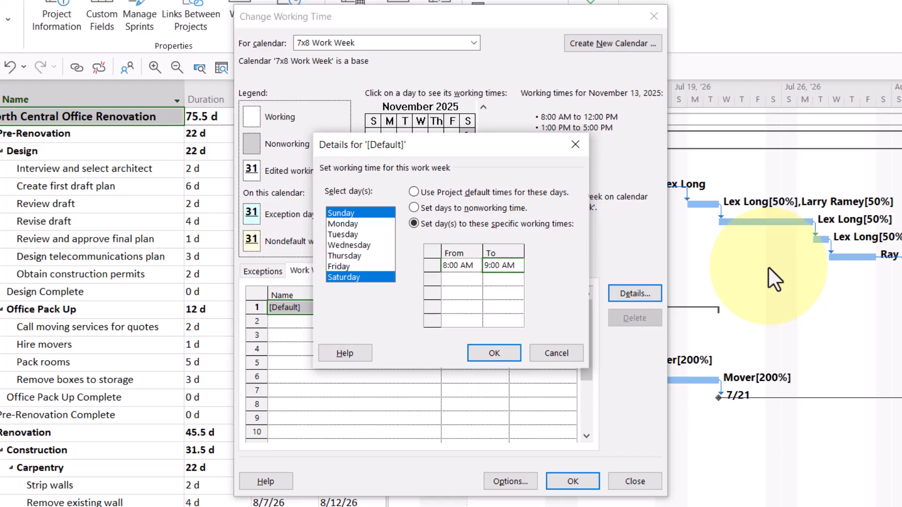
text(12:00 PM)
key(Return)
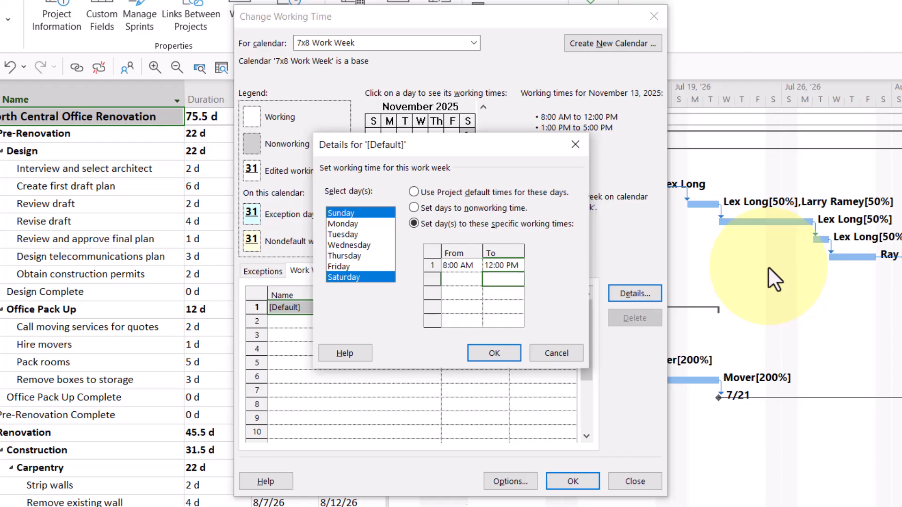
Step: Add a second weekend working period from 1:00 PM to 5:00 PM and accept the work week details
key(Left)
text(1)
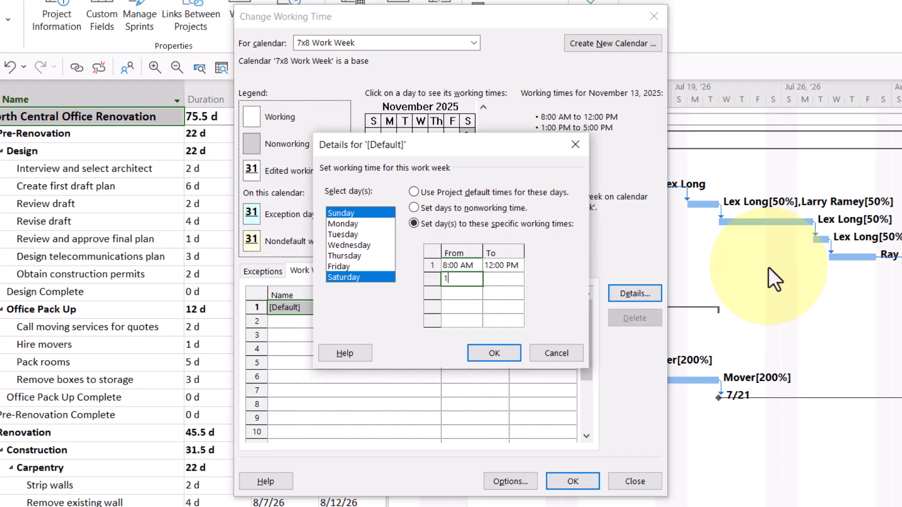
text(:00 PM)
key(Tab)
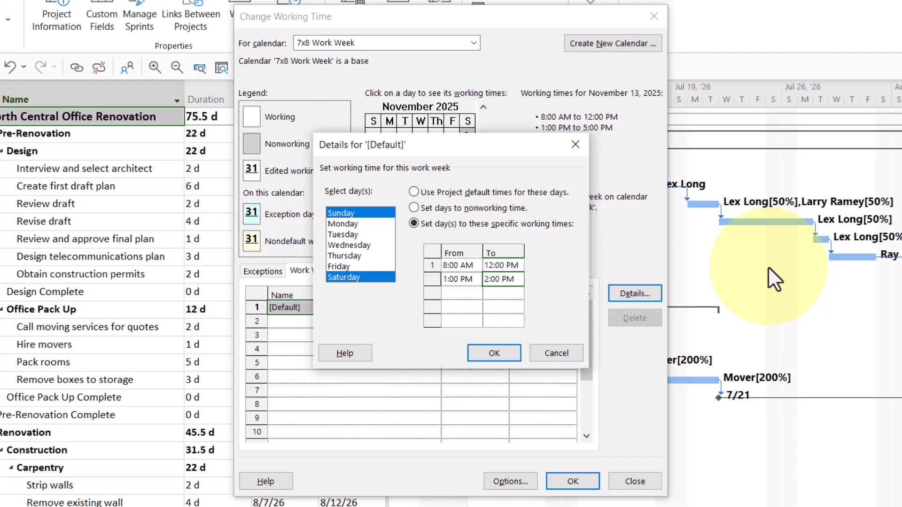
text(5:00 PM)
key(Return)
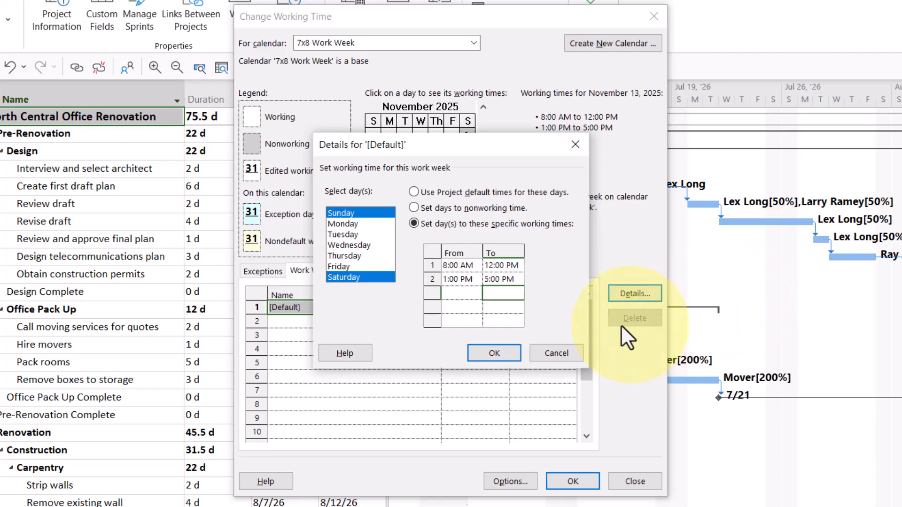
click(495, 353)
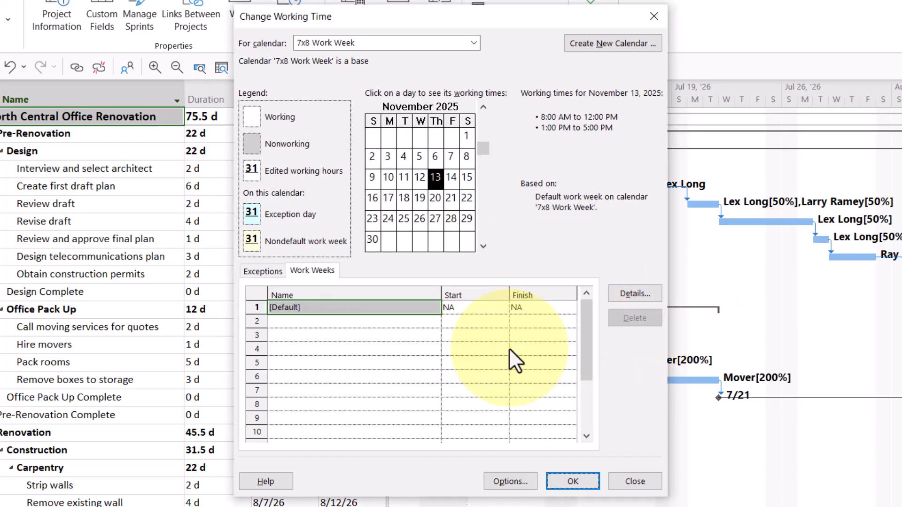
Step: Check the working times for Saturday, November 8, 2025, and save the calendar changes
drag(369, 162, 466, 159)
click(467, 159)
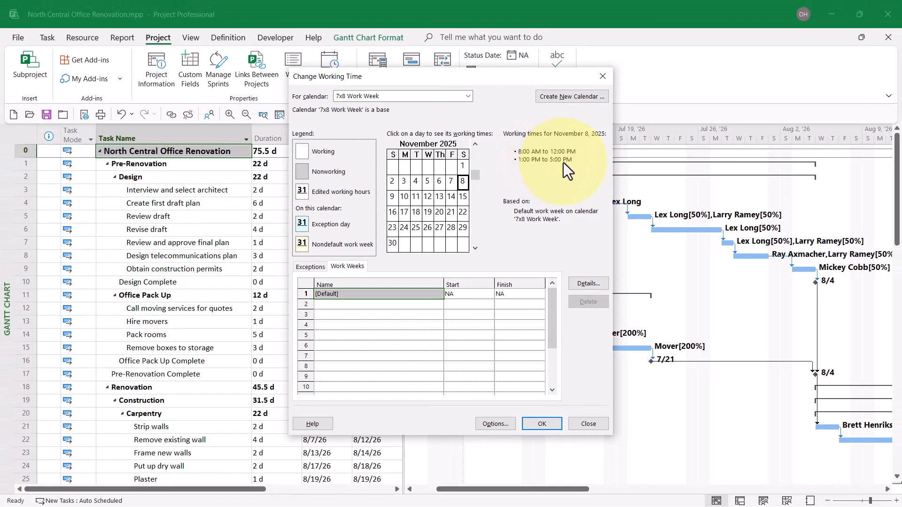
click(542, 424)
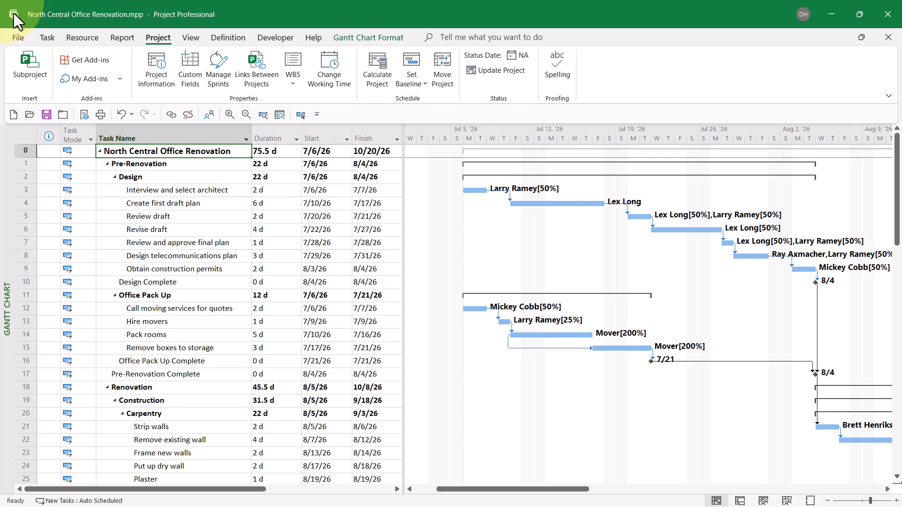
Step: Rename the custom task duration field Duration1 as "Calendar Duration"
click(193, 68)
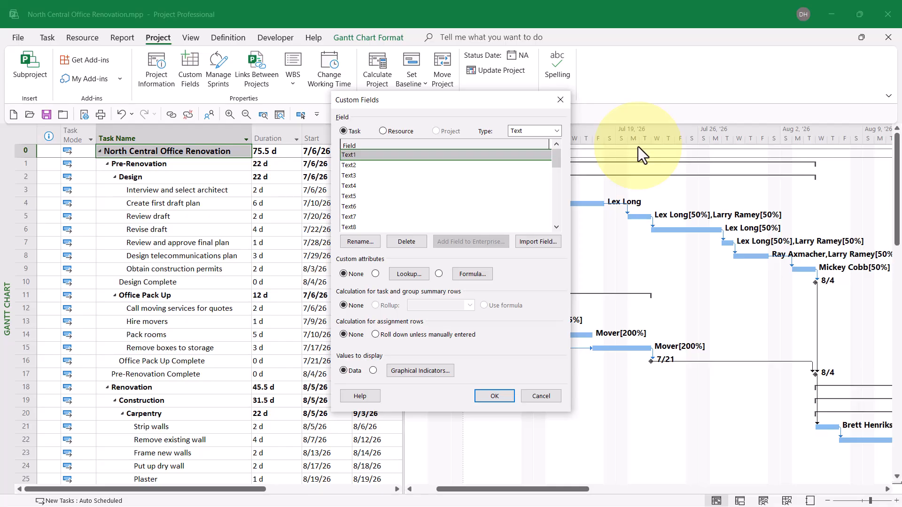
click(558, 129)
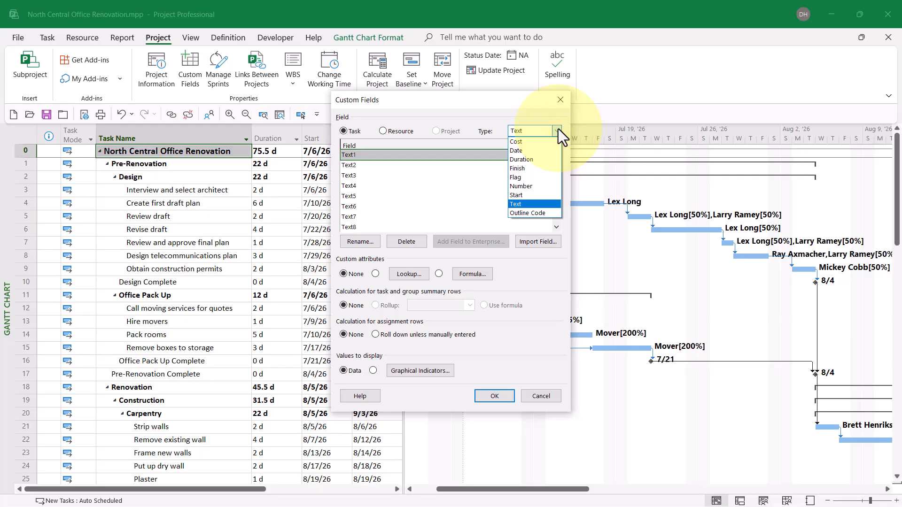
click(549, 160)
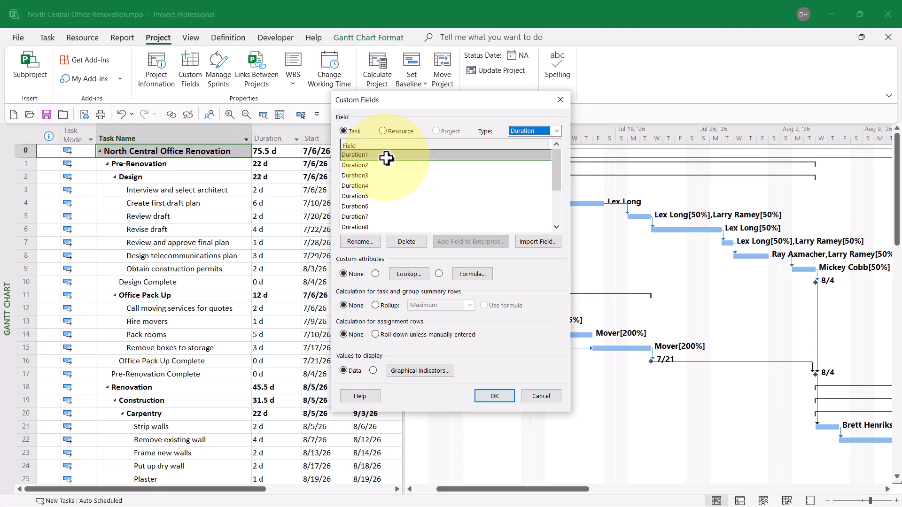
click(360, 241)
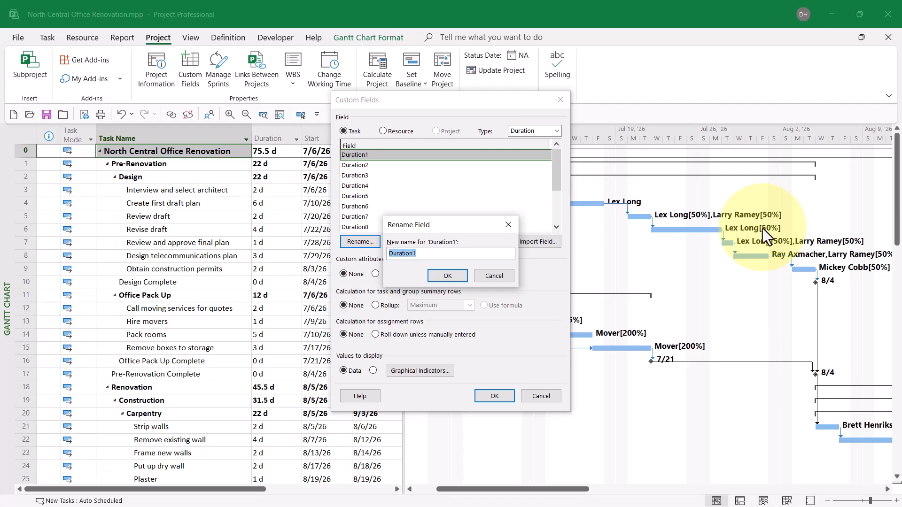
text(Calendar Duration)
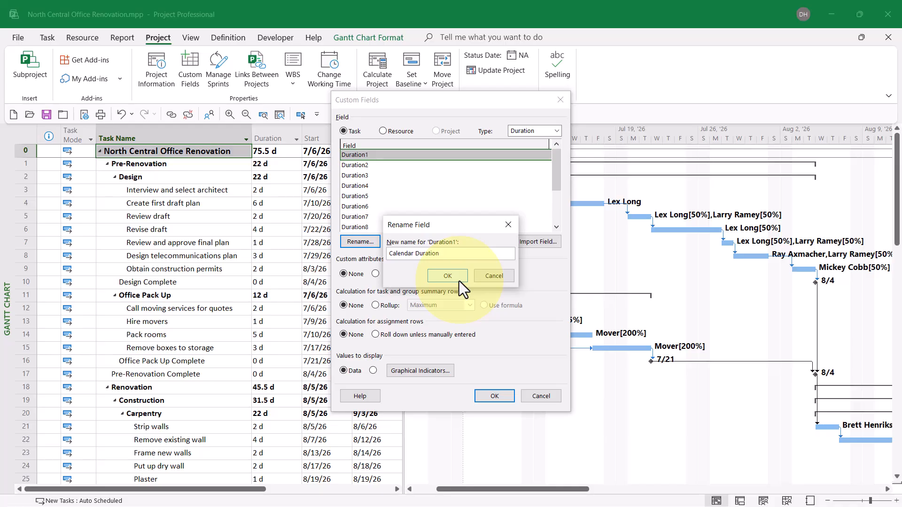
click(448, 276)
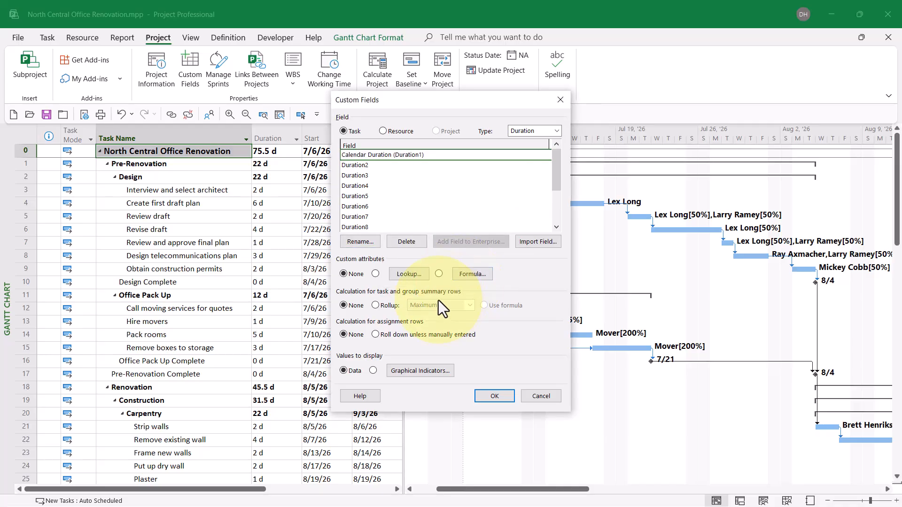
Step: Give Calendar Duration the formula ProjDateDiff([Start],[Finish],"7x8 Work Week") and use it for task and group summary rows too
click(478, 278)
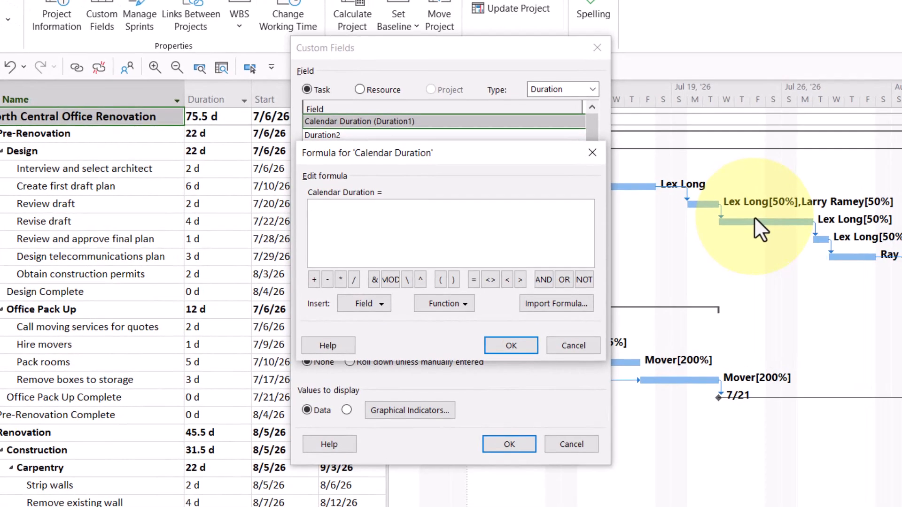
text(ProjDateDiff([Start],[Finish],"7x8 Work Week"))
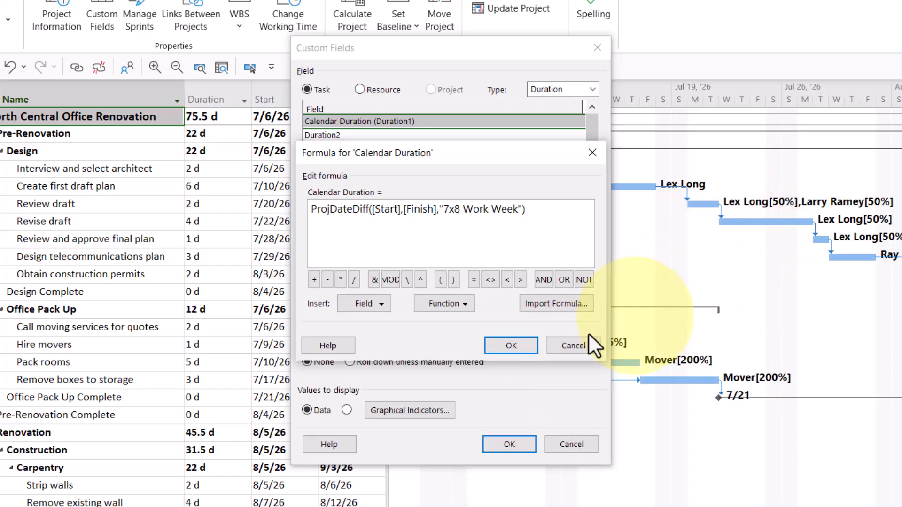
click(510, 346)
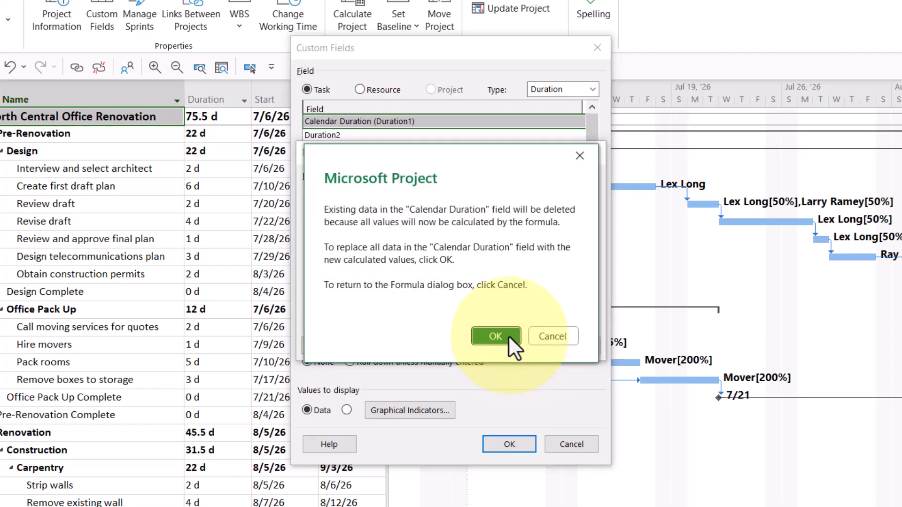
click(509, 338)
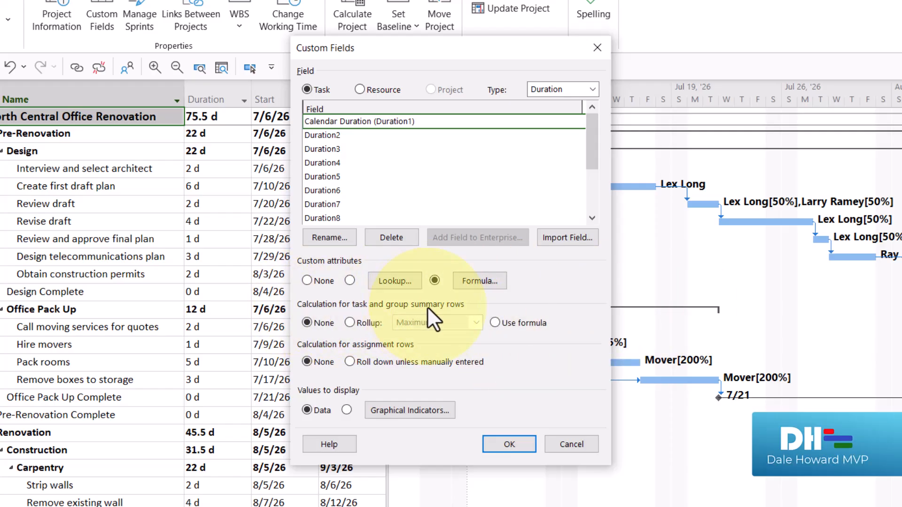
click(494, 323)
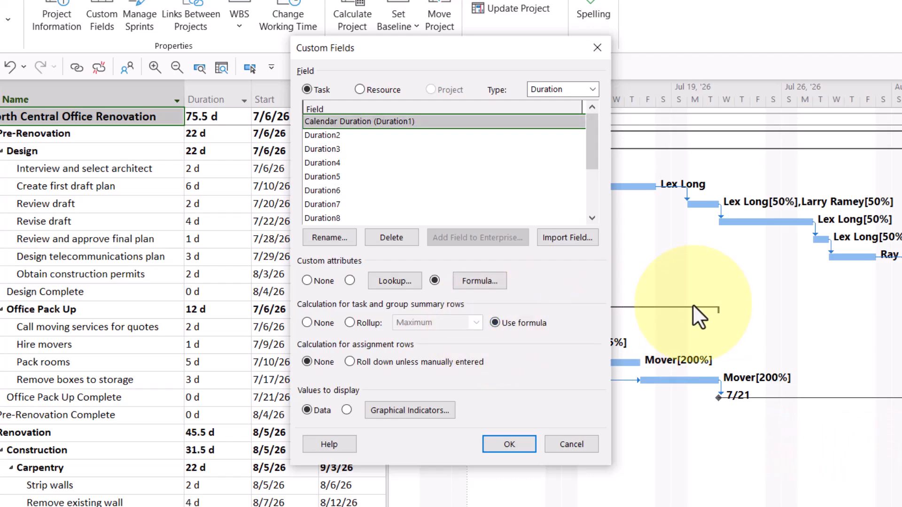
click(519, 444)
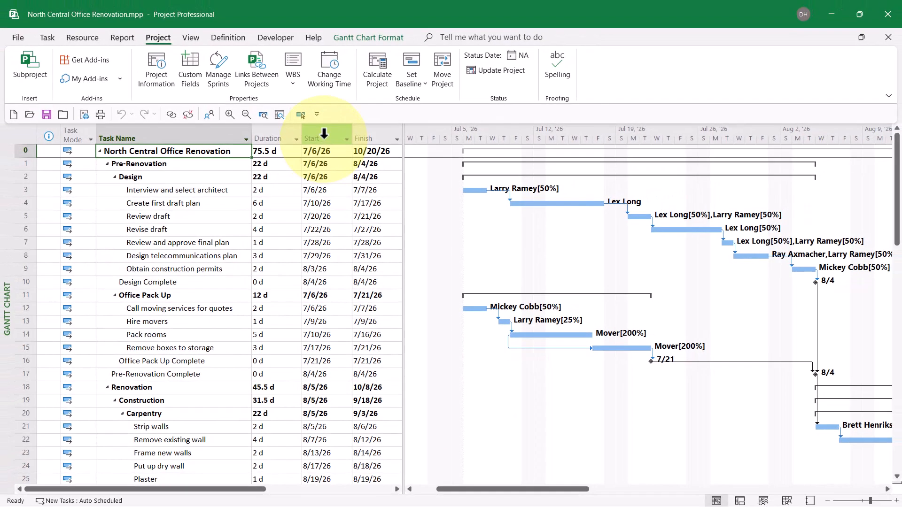
Step: Insert the Calendar Duration column before the Start column in the task table
right_click(324, 134)
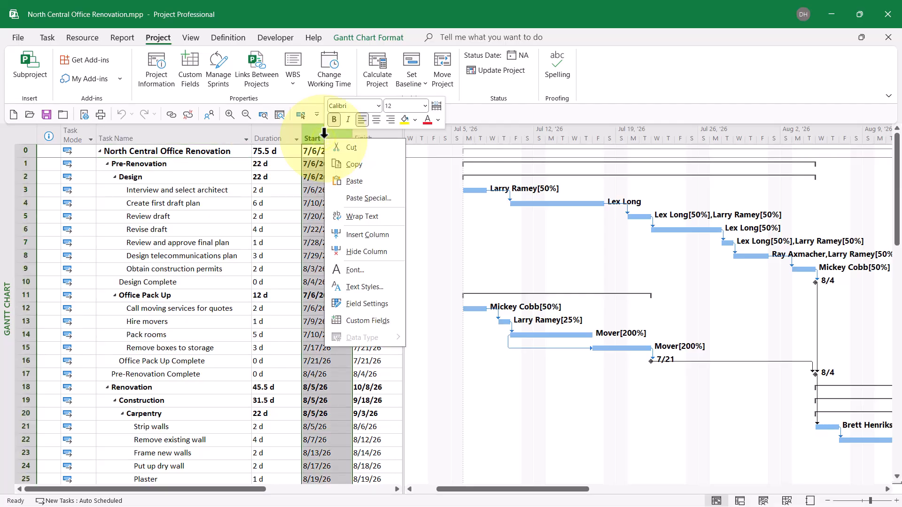
click(368, 234)
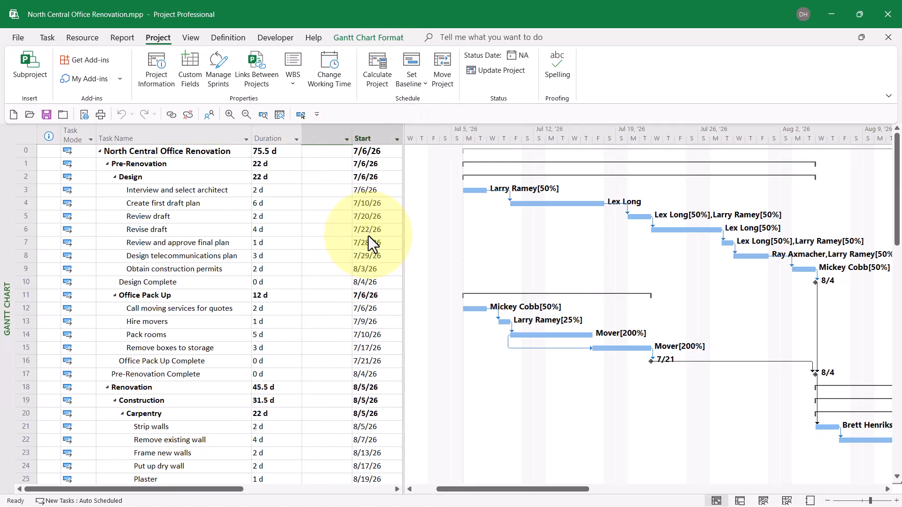
text(Calendar Duration)
key(Return)
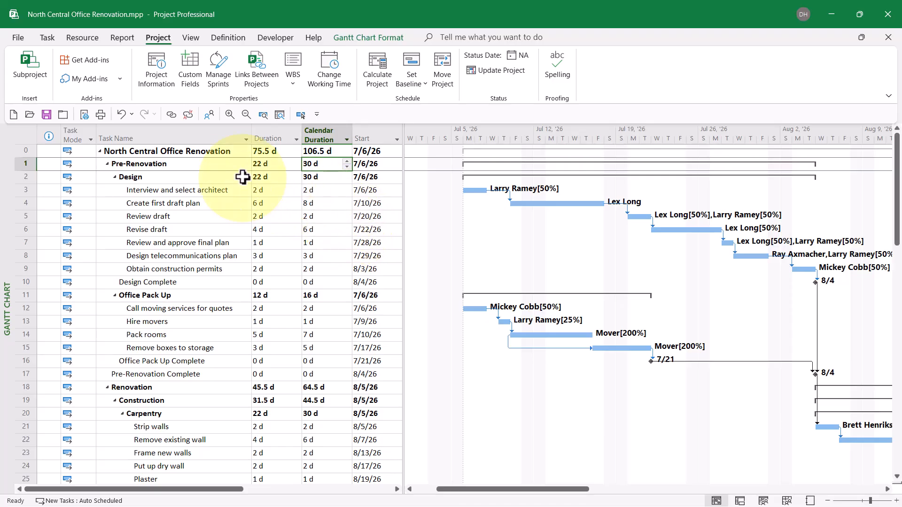
Step: Compare Duration with Calendar Duration for the North Central Office Renovation project summary and for the Revise draft task
click(261, 152)
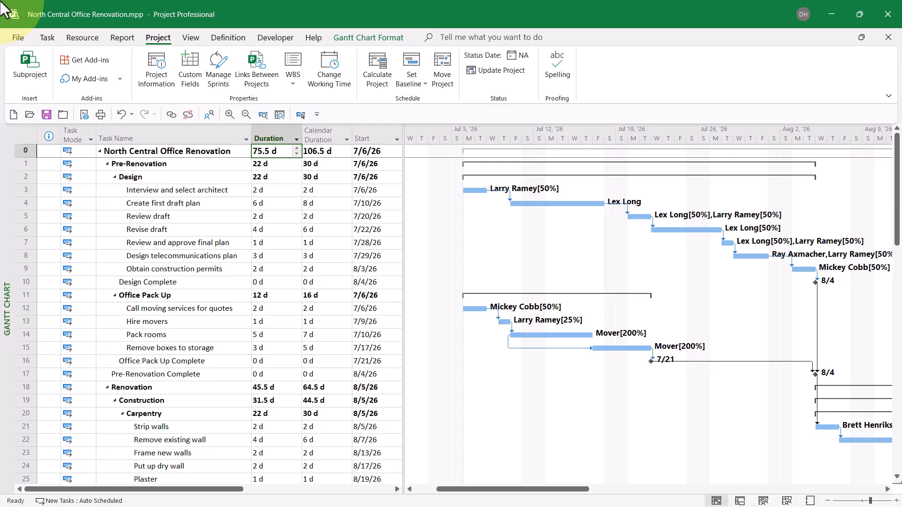
click(314, 153)
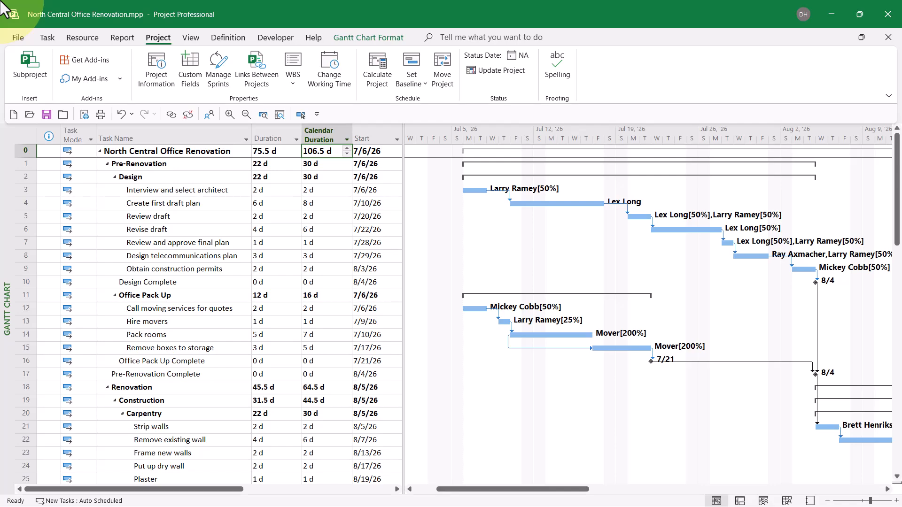
click(161, 229)
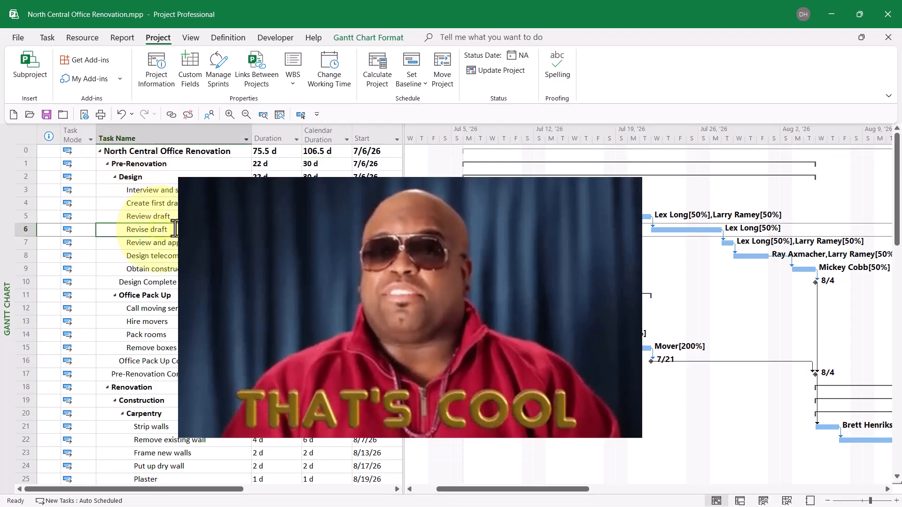
click(300, 115)
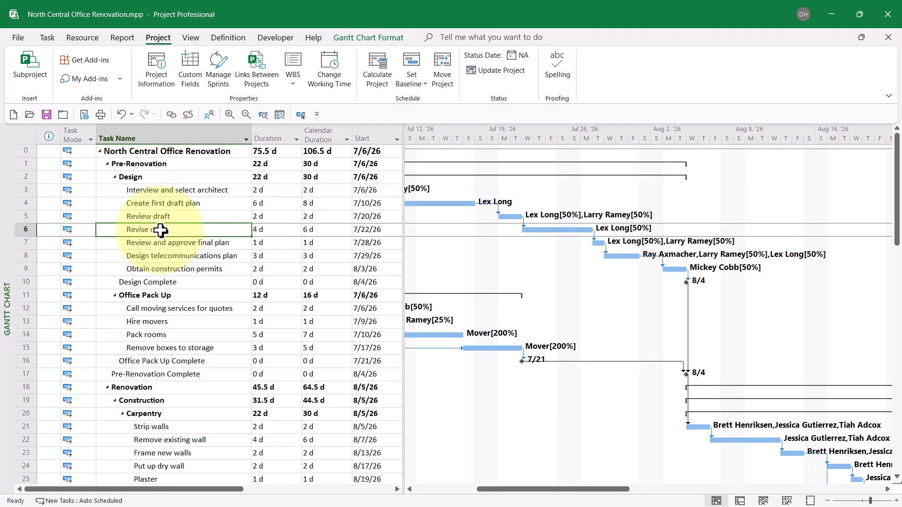
click(275, 234)
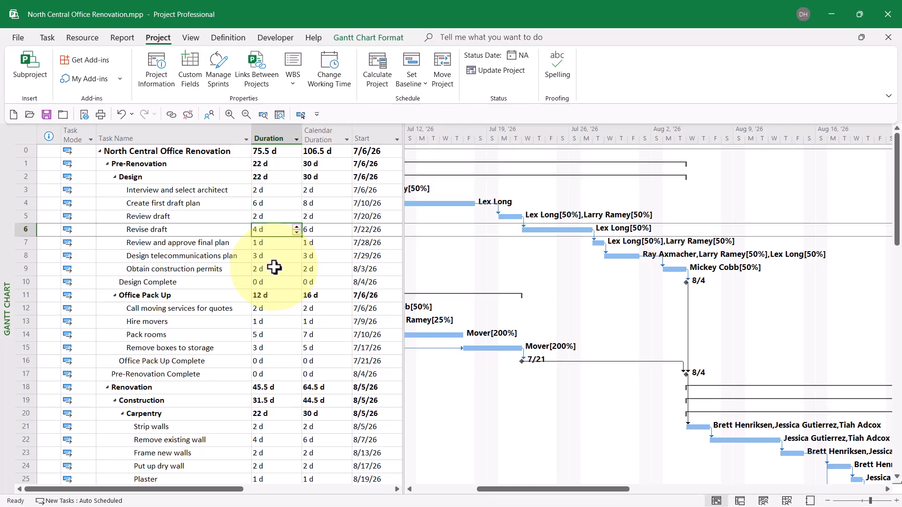
click(326, 230)
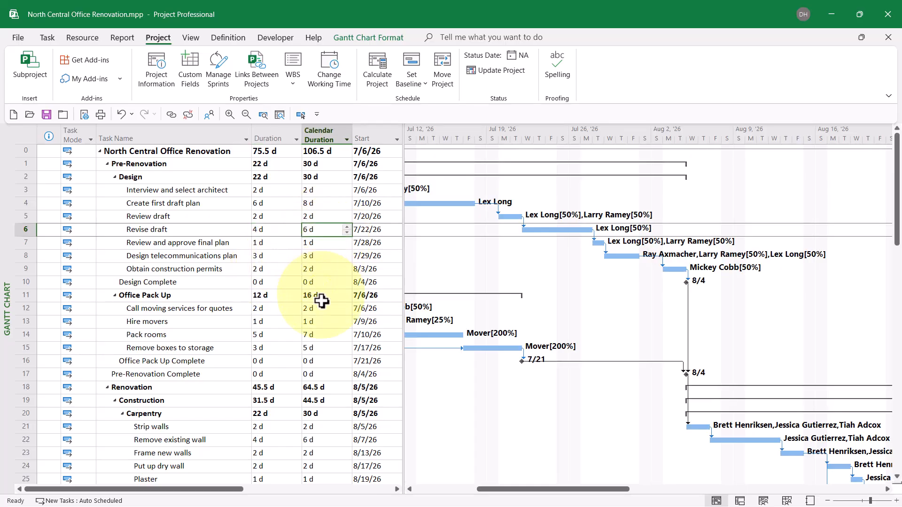